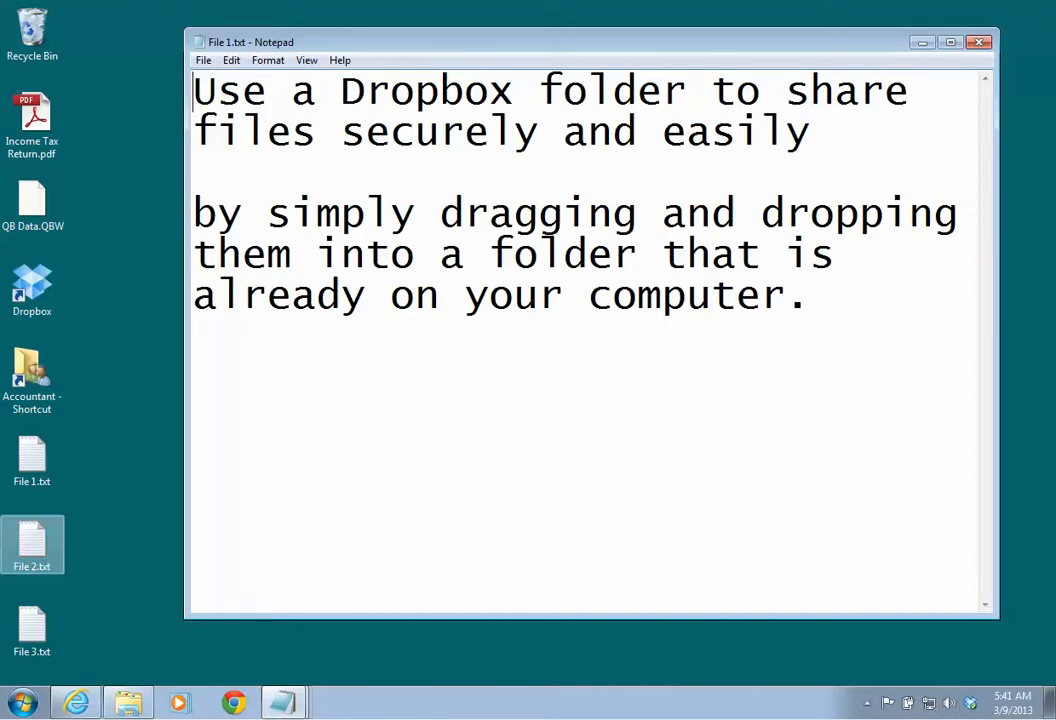
Step: Open File 2.txt in Notepad to show the recap of sending files securely
{"action": "double_click", "coordinate": [32, 545]}
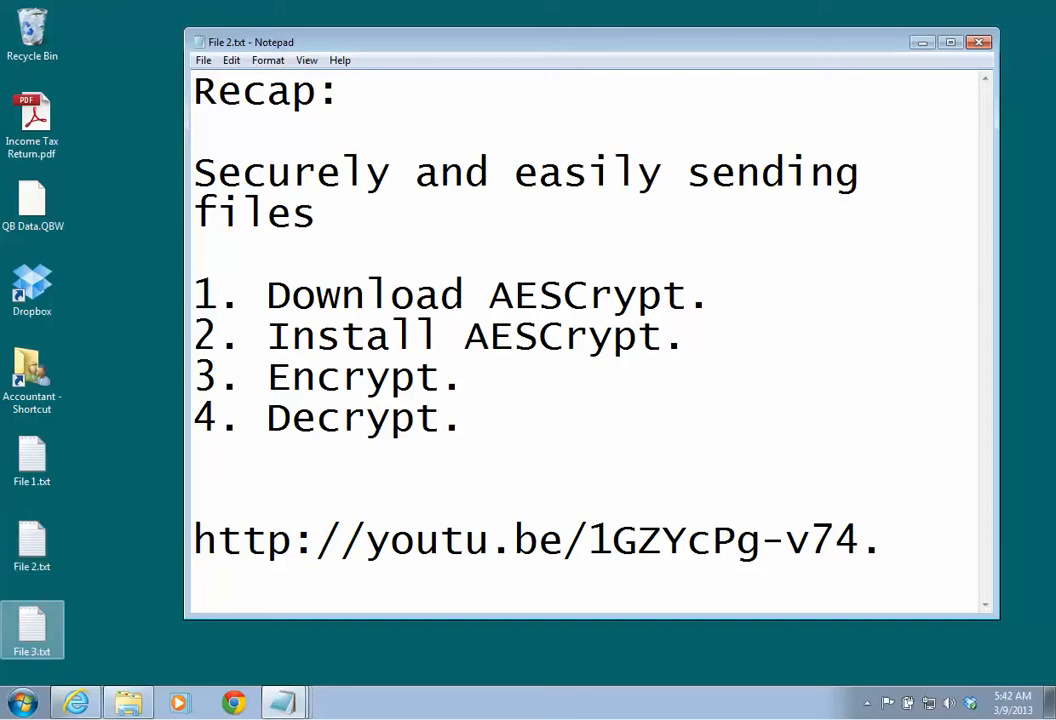
Step: Open File 3.txt's three Dropbox sharing steps and bring the Dropbox sign-in page forward
{"action": "double_click", "coordinate": [32, 630]}
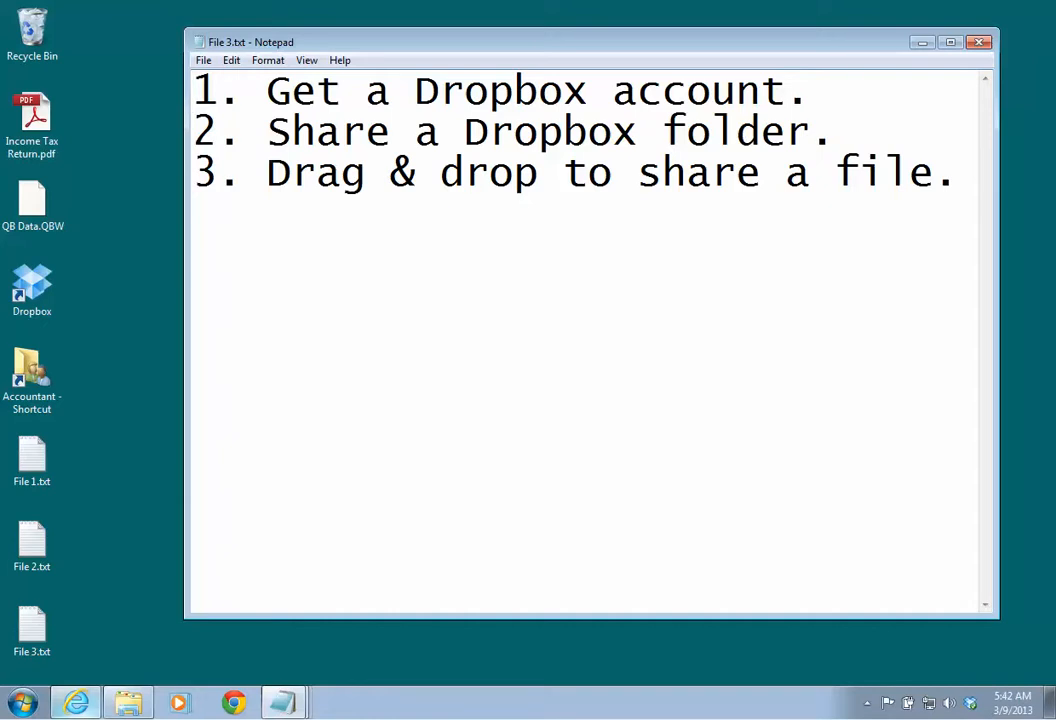
{"action": "mouse_move", "coordinate": [76, 702]}
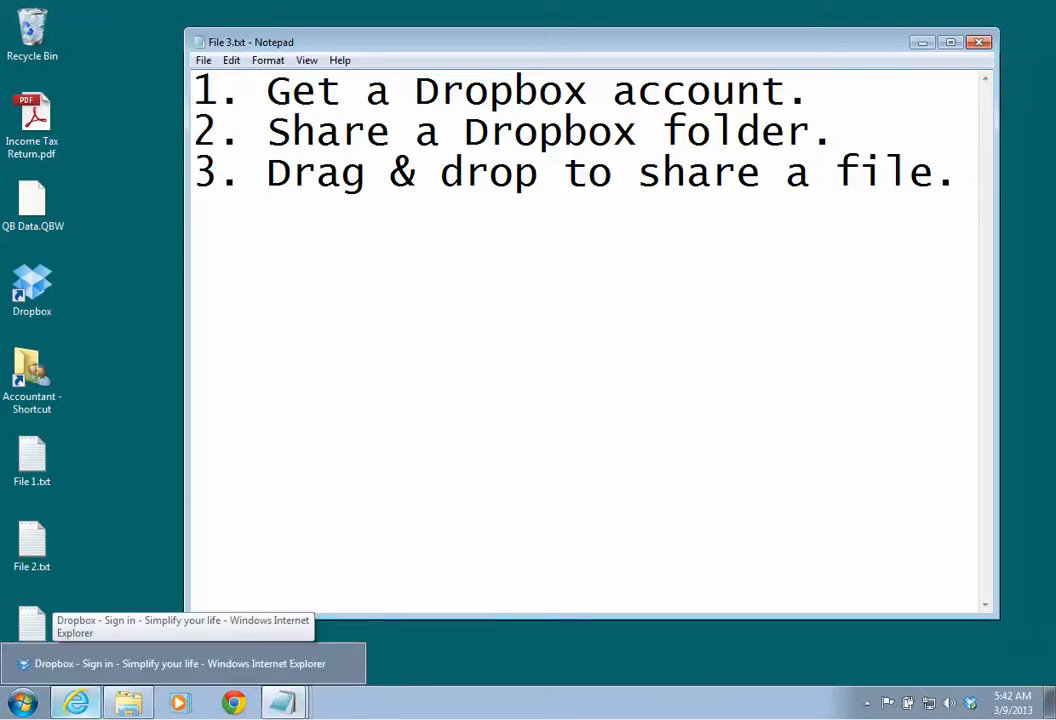
{"action": "left_click", "coordinate": [150, 663]}
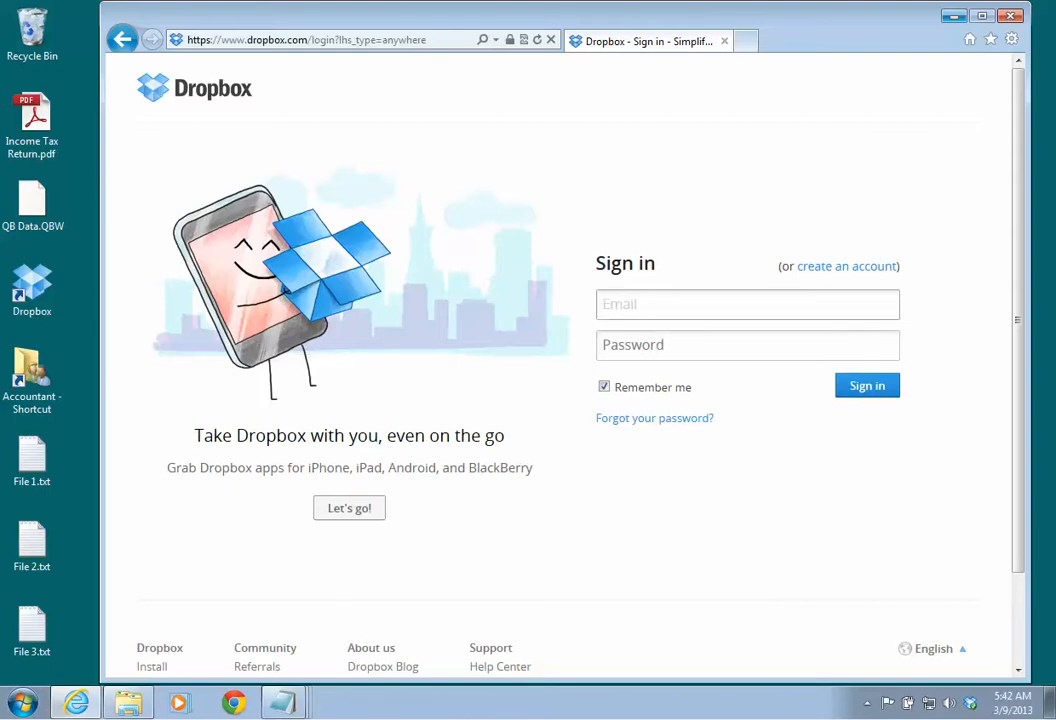
Step: Minimize the Dropbox sign-in window so the File 3.txt notes are visible again
{"action": "left_click", "coordinate": [954, 16]}
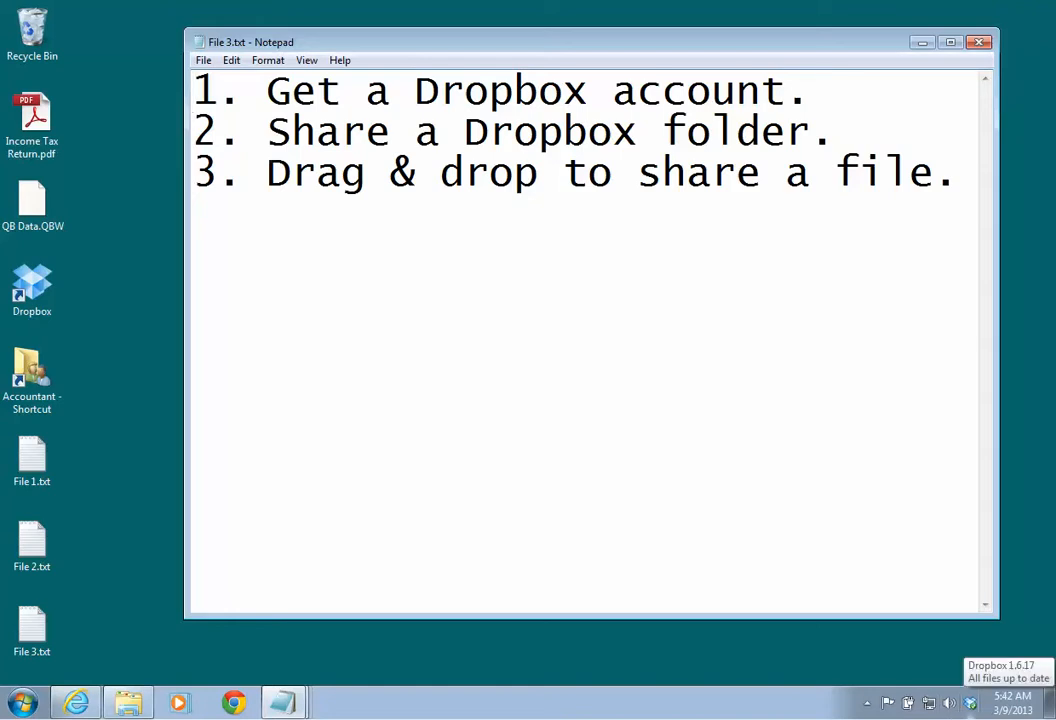
Step: Open the local Dropbox folder from the tray icon and bring up its context menu
{"action": "left_click", "coordinate": [970, 703]}
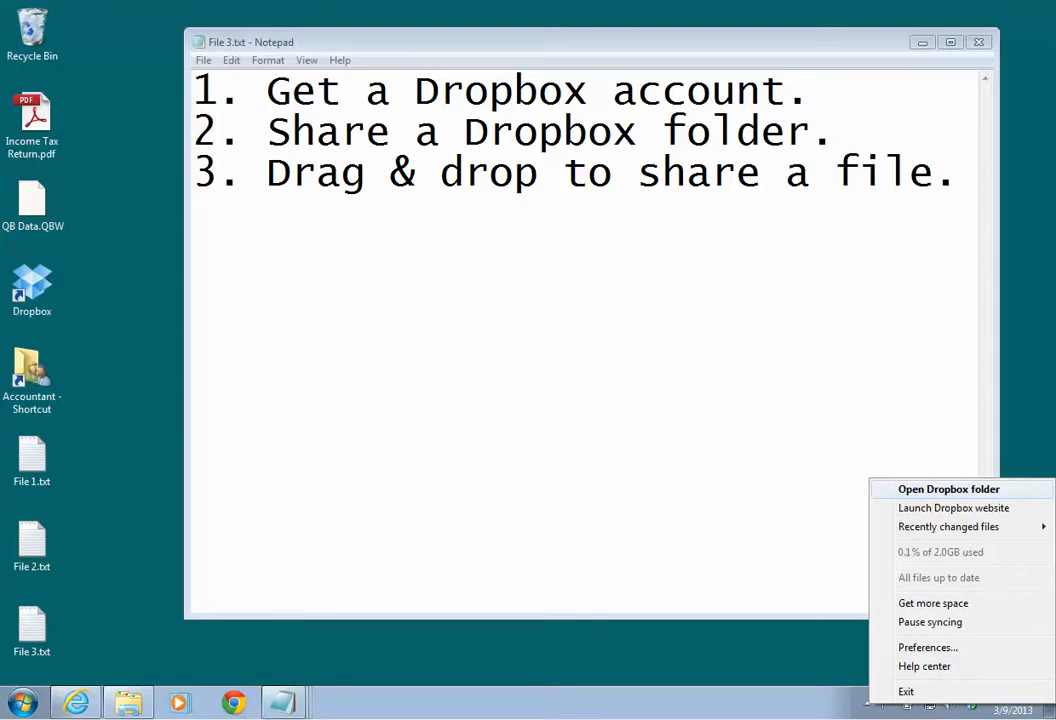
{"action": "left_click", "coordinate": [948, 489]}
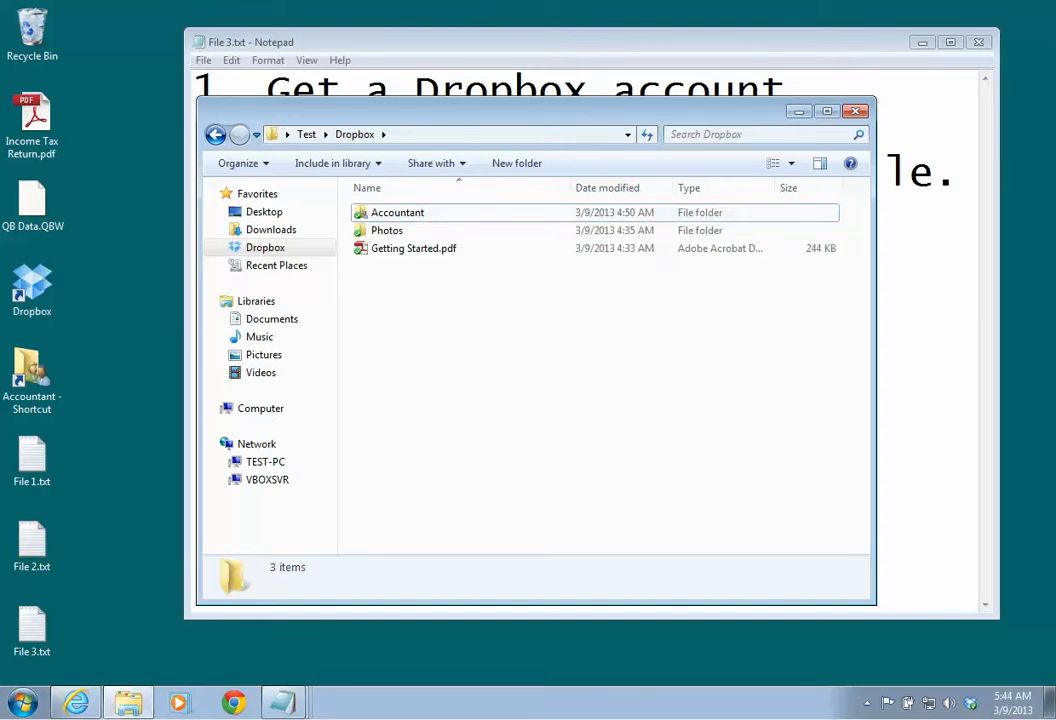
{"action": "right_click", "coordinate": [403, 301]}
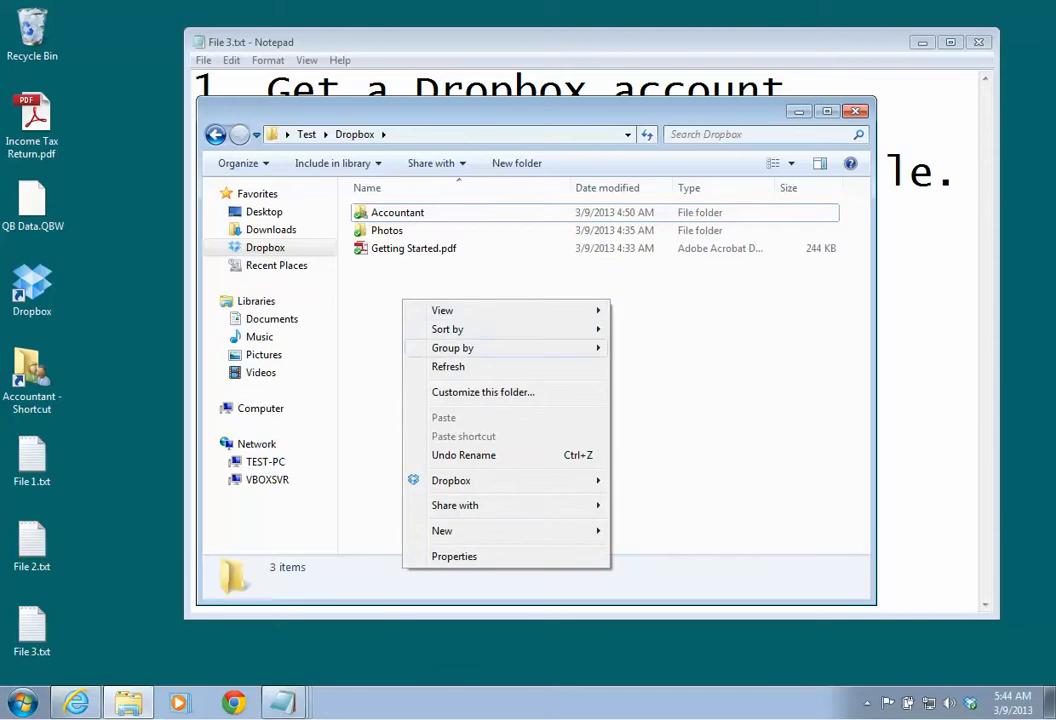
Step: Add a folder named Accountant2 to the Dropbox folder through New > Folder
{"action": "mouse_move", "coordinate": [451, 480]}
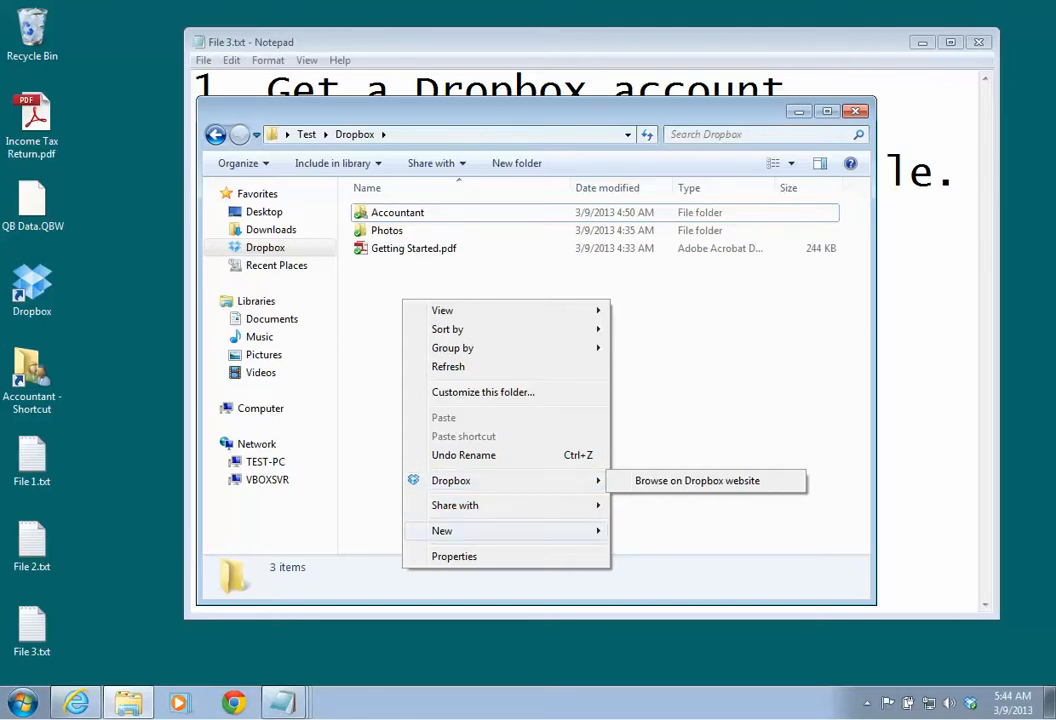
{"action": "mouse_move", "coordinate": [450, 530]}
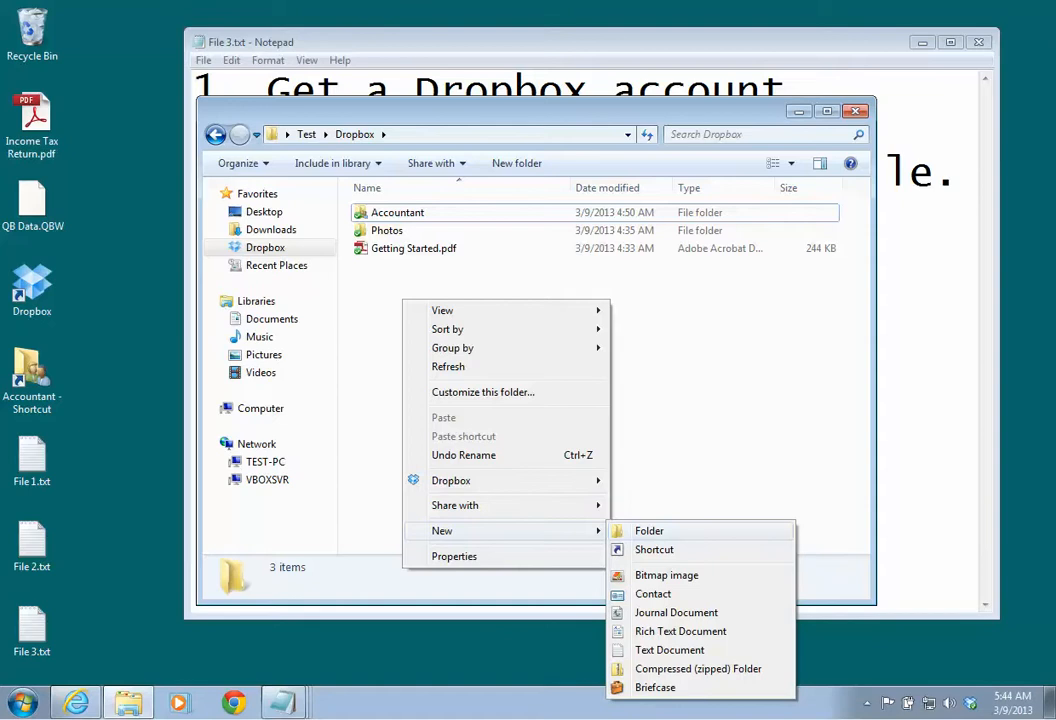
{"action": "left_click", "coordinate": [650, 531]}
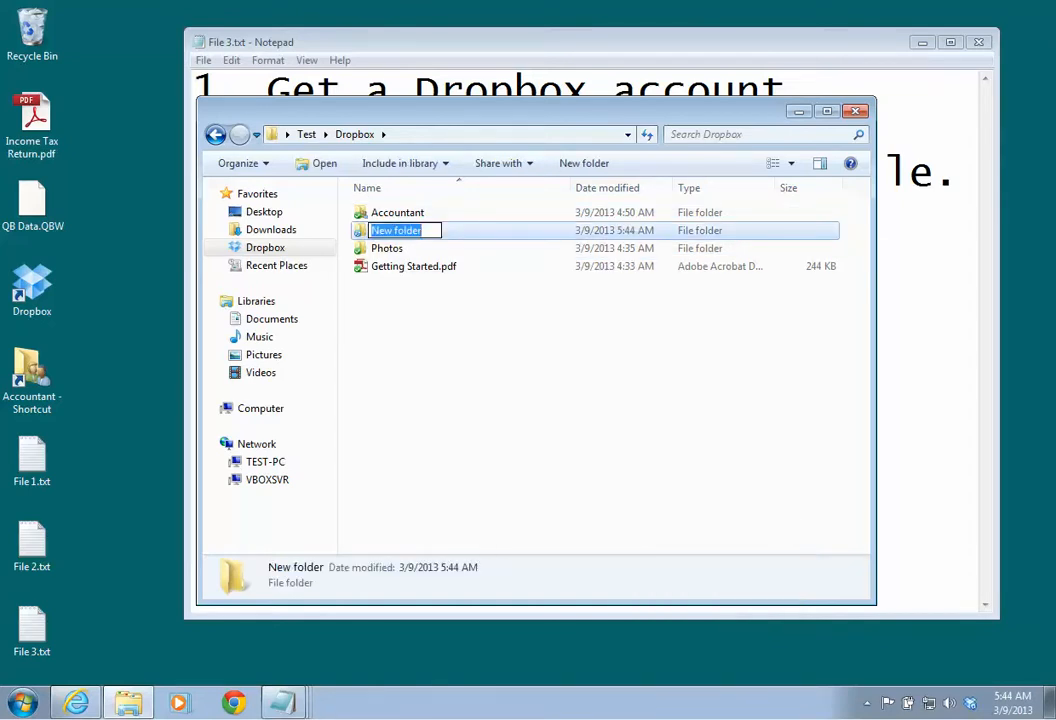
{"action": "type", "text": "A"}
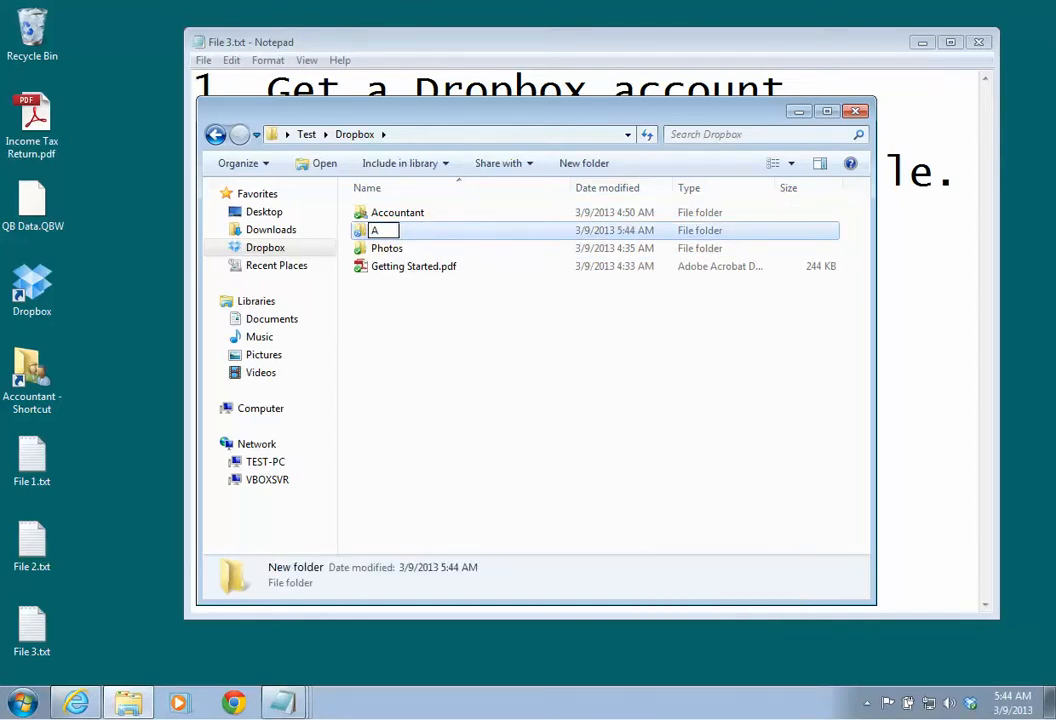
{"action": "type", "text": "ccountant2"}
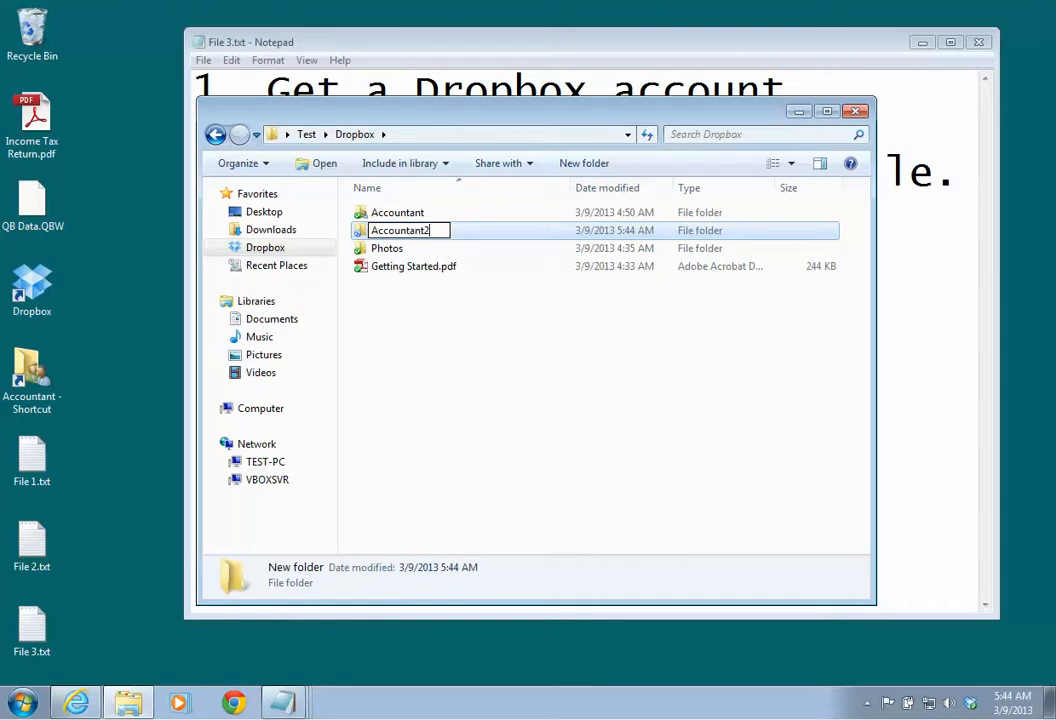
{"action": "key", "text": "Return"}
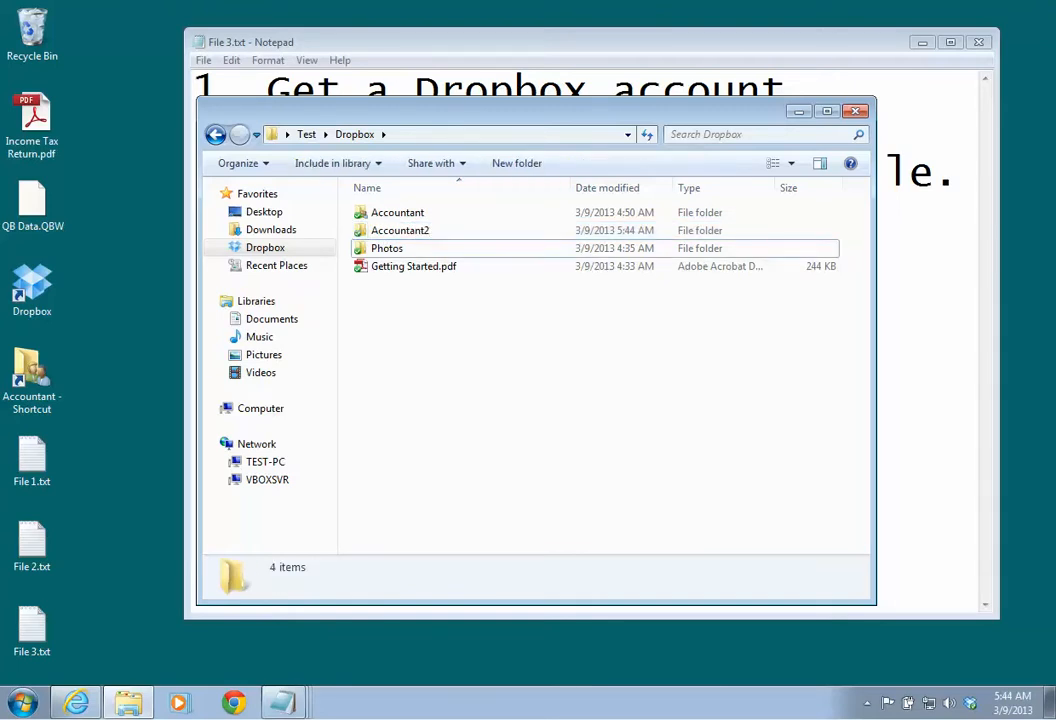
{"action": "right_click", "coordinate": [408, 229]}
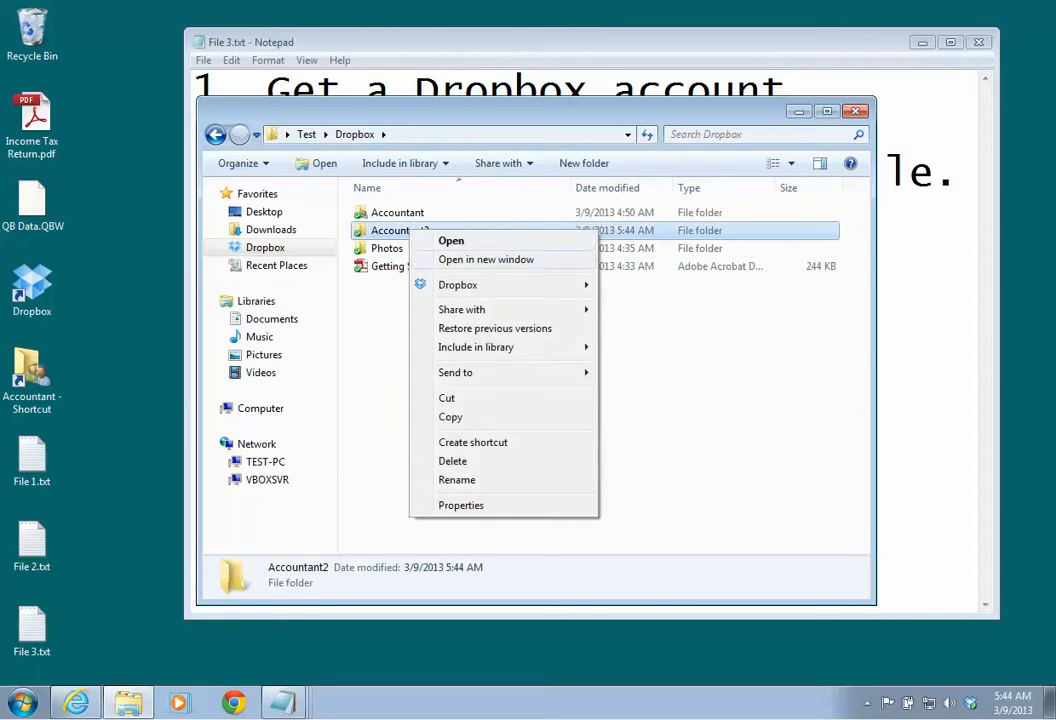
{"action": "mouse_move", "coordinate": [458, 285]}
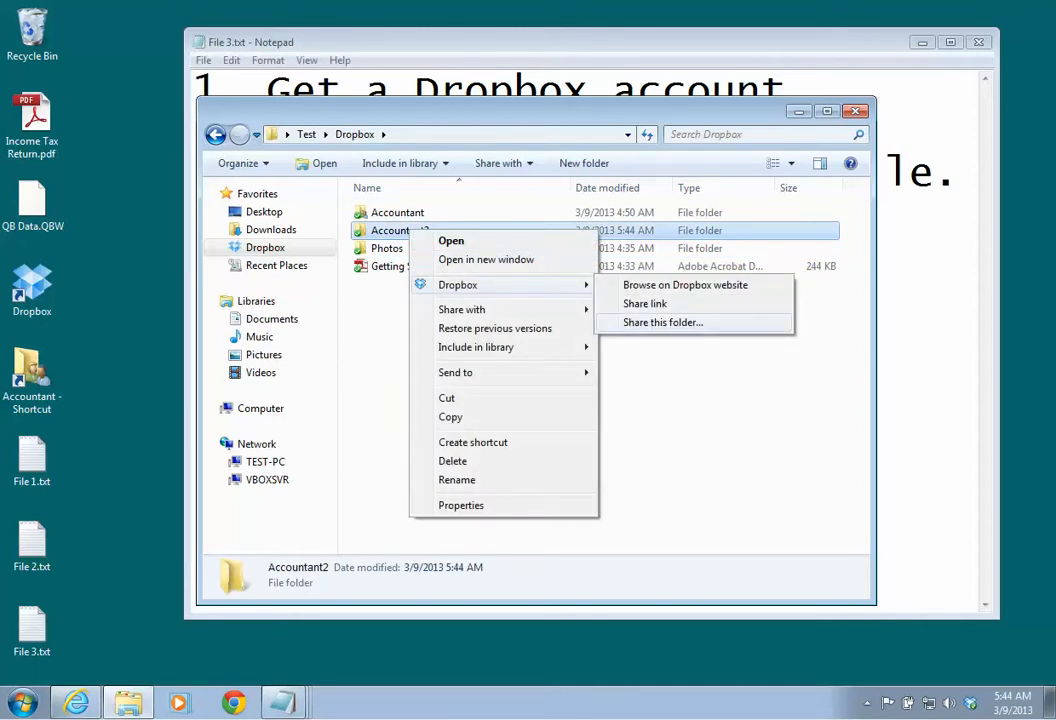
{"action": "left_click", "coordinate": [690, 395]}
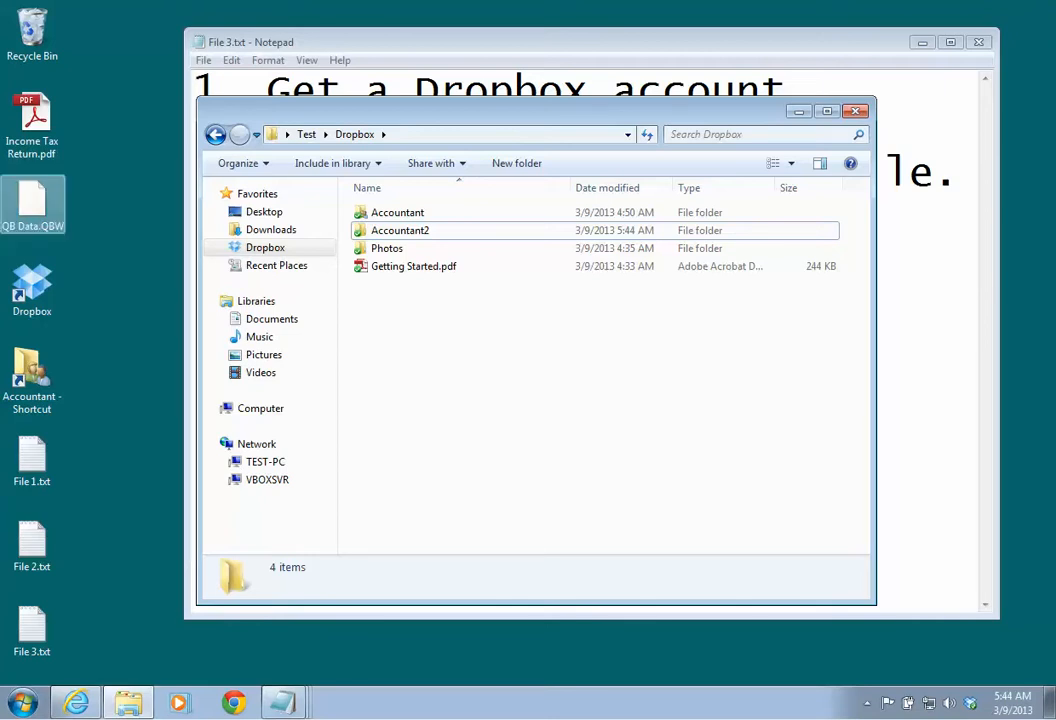
Step: Encrypt QB Data.QBW with AES Encrypt, entering and confirming the password
{"action": "right_click", "coordinate": [36, 200]}
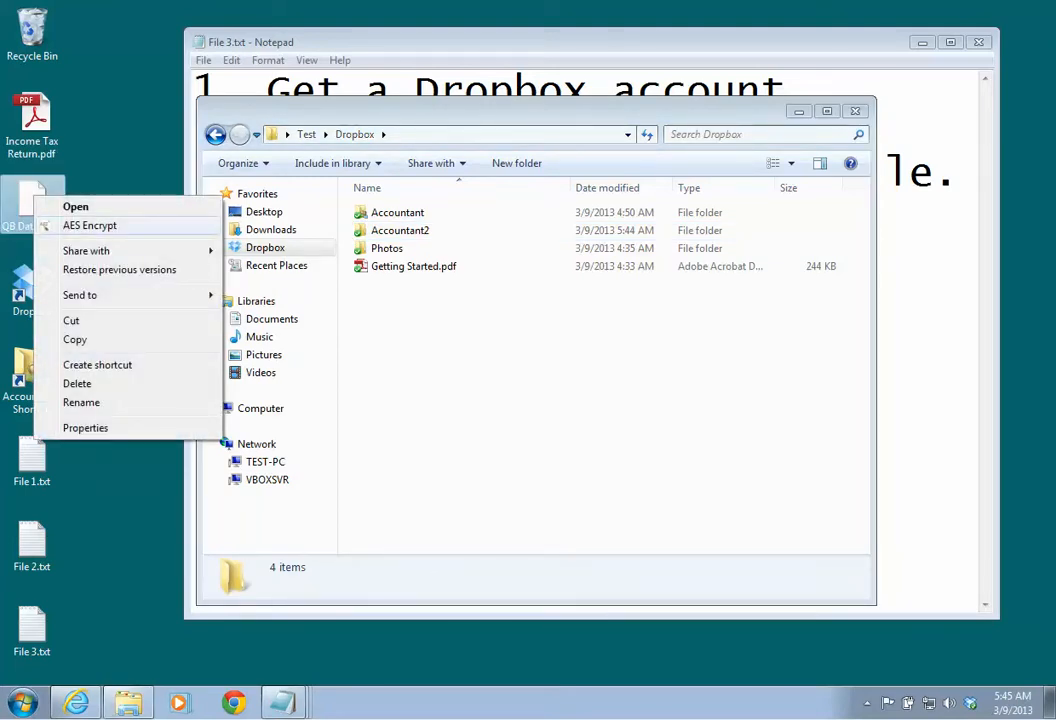
{"action": "left_click", "coordinate": [89, 225]}
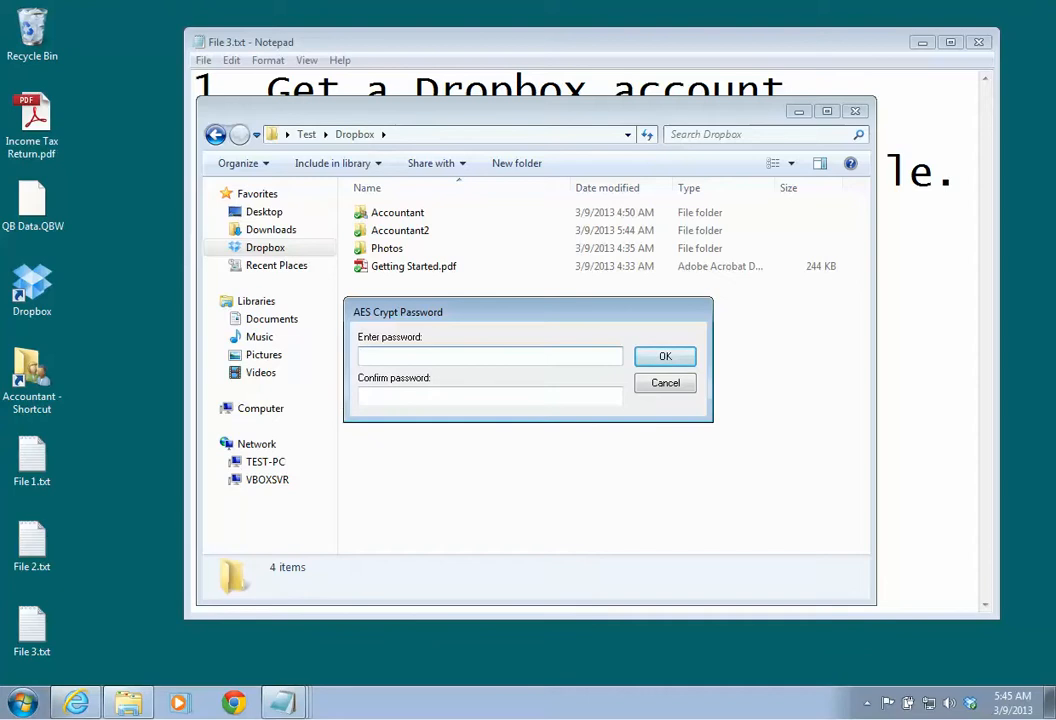
{"action": "type", "text": "test"}
{"action": "key", "text": "Tab"}
{"action": "type", "text": "test"}
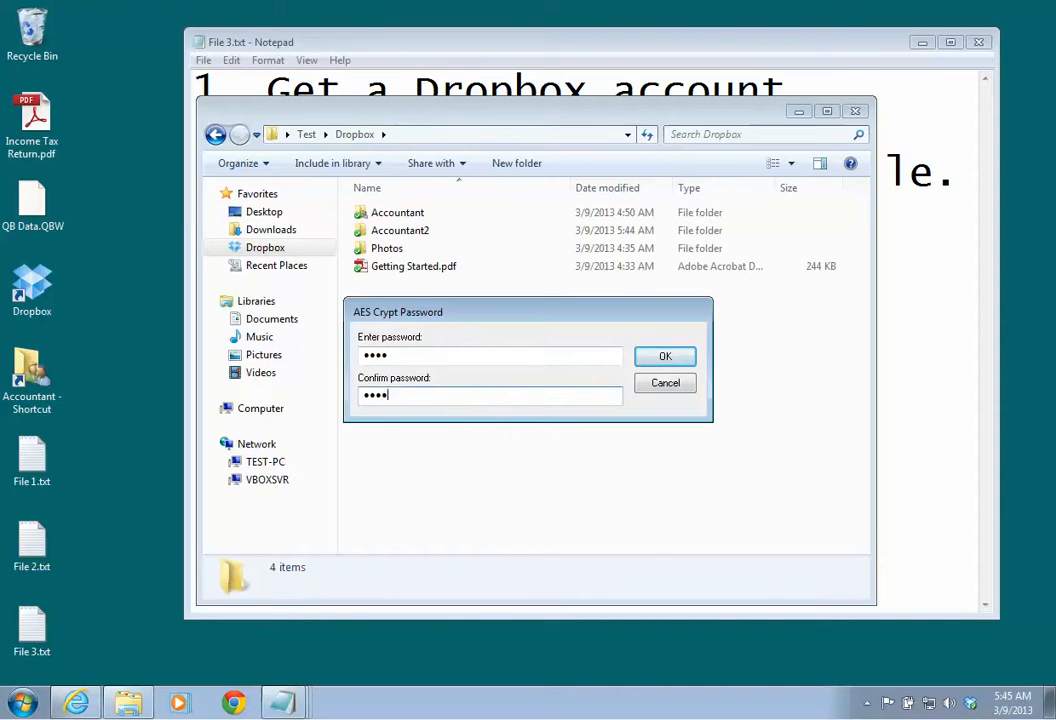
{"action": "key", "text": "Return"}
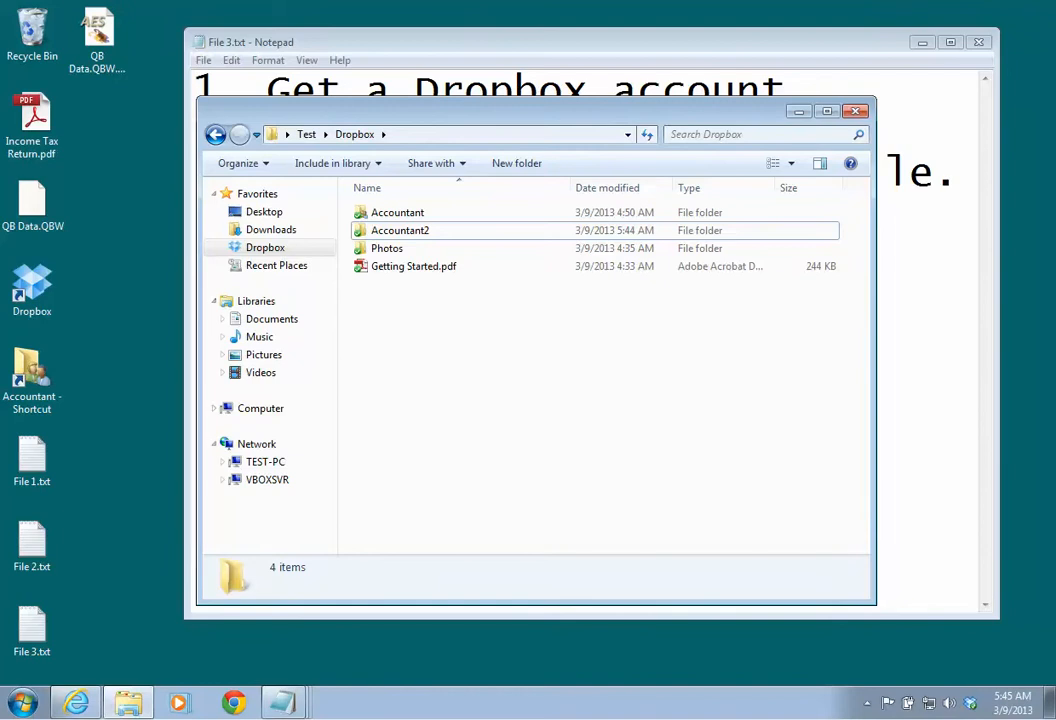
Step: Drag QB Data.QBW.aes from the desktop into the Dropbox Accountant folder
{"action": "left_click_drag", "start_coordinate": [97, 35], "coordinate": [97, 210]}
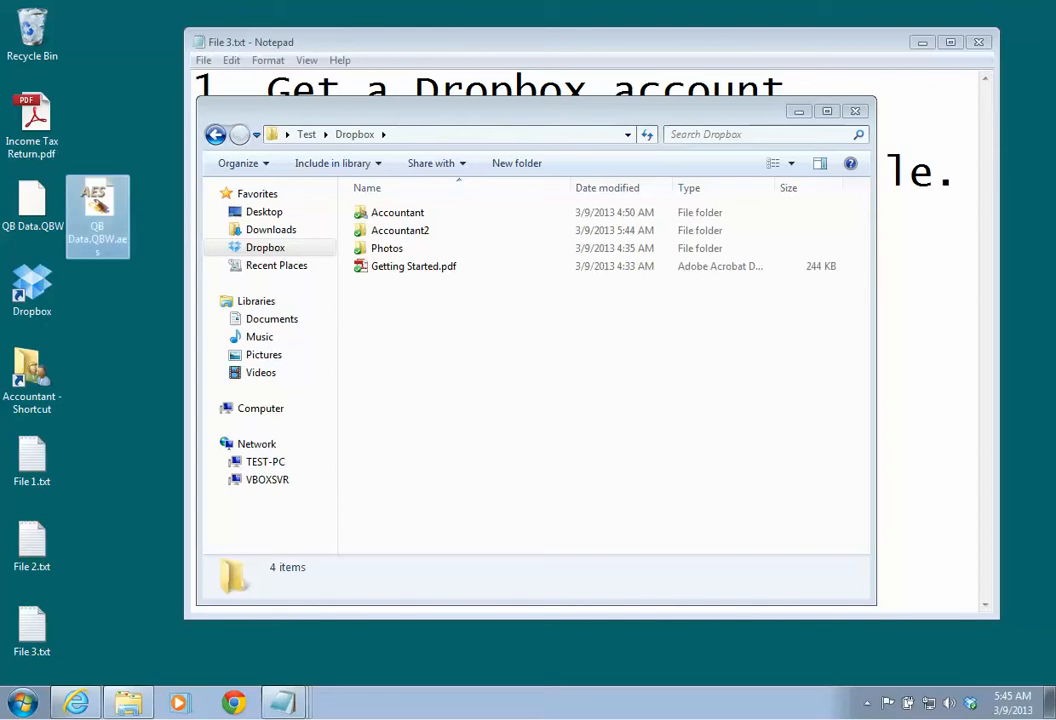
{"action": "left_click_drag", "start_coordinate": [97, 210], "coordinate": [365, 215]}
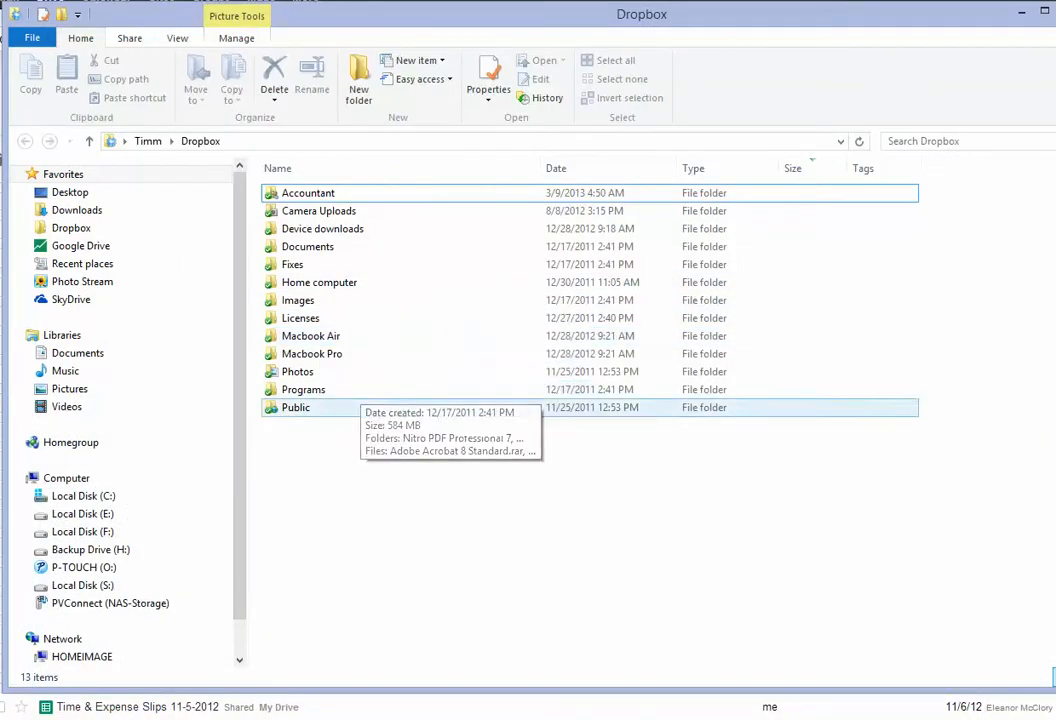
Step: Open the Accountant folder, show QB Data.QBW.aes's AES Decrypt context menu, then dismiss it
{"action": "left_click", "coordinate": [320, 193]}
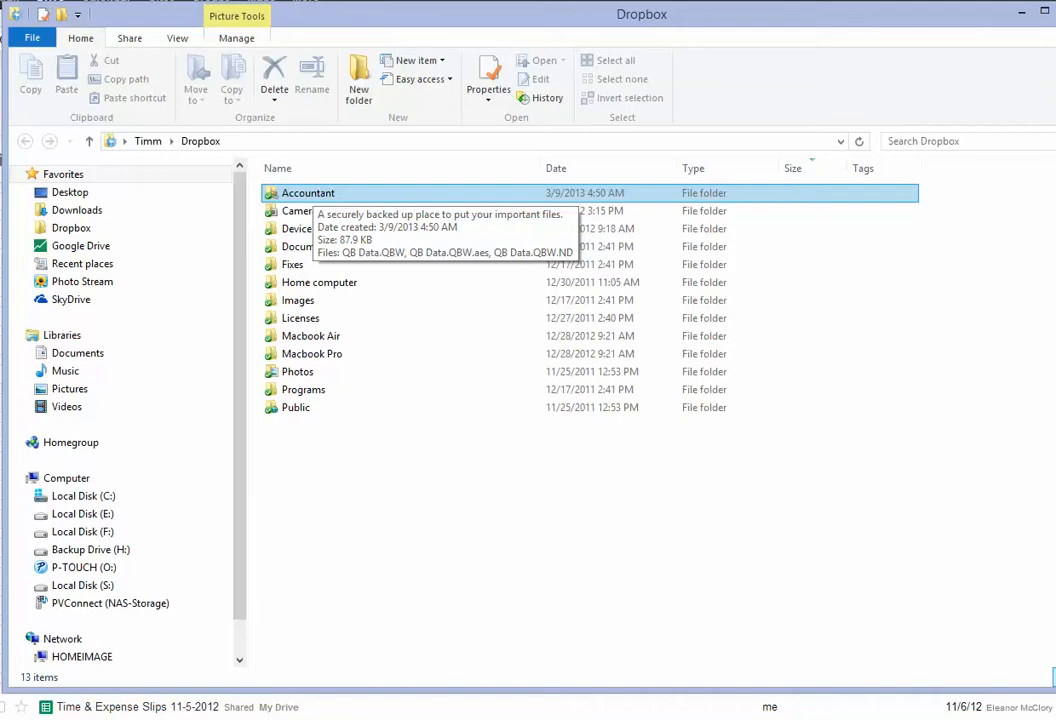
{"action": "double_click", "coordinate": [314, 193]}
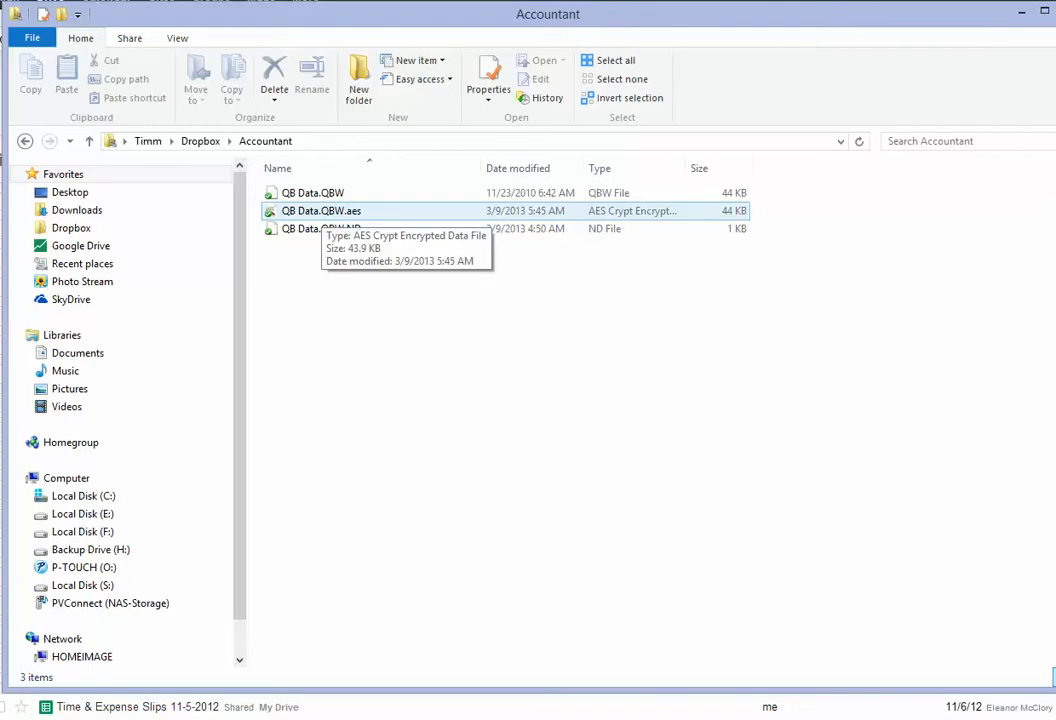
{"action": "left_click", "coordinate": [320, 211]}
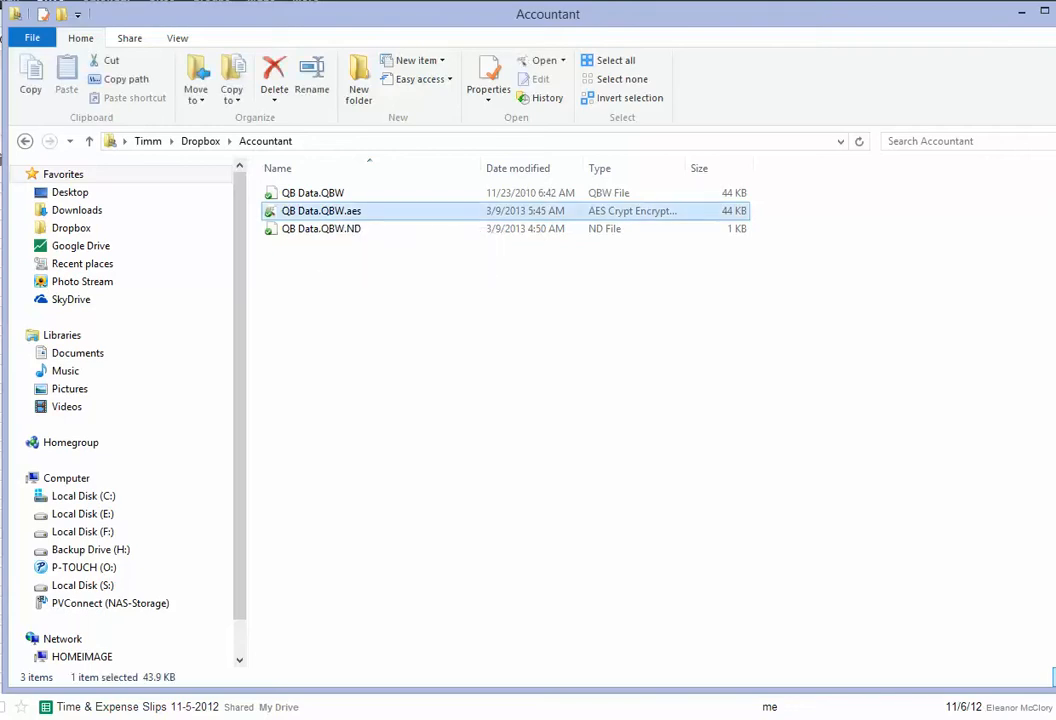
{"action": "right_click", "coordinate": [320, 211]}
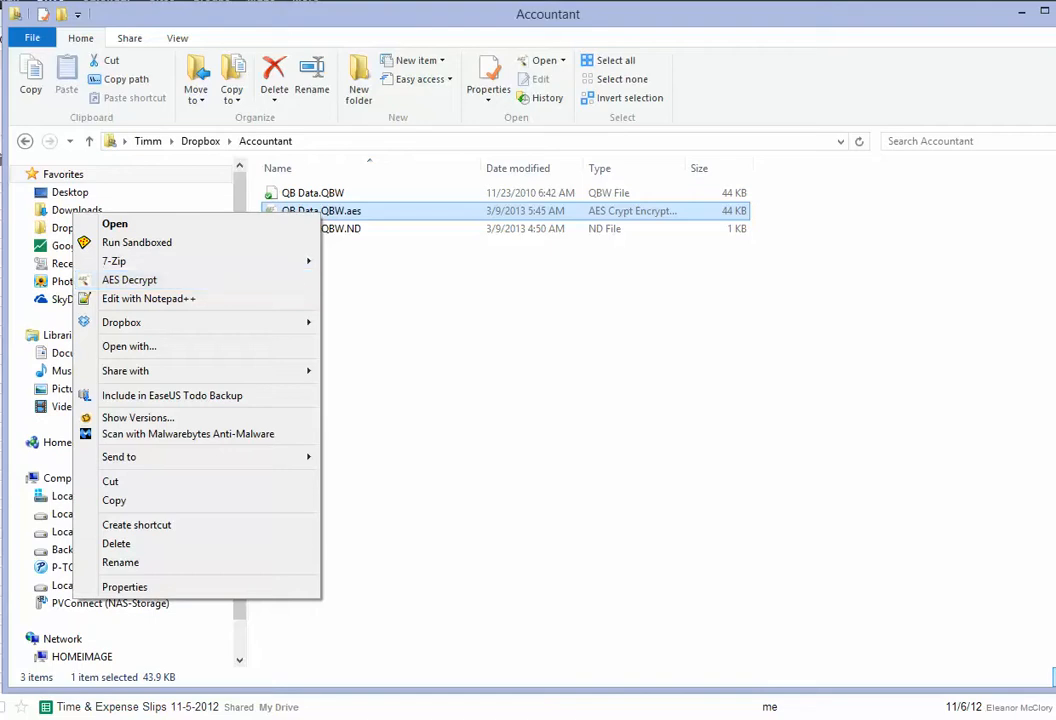
{"action": "left_click", "coordinate": [400, 290]}
Step: Reselect QB Data.QBW.aes in the Accountant folder
{"action": "left_click", "coordinate": [343, 211]}
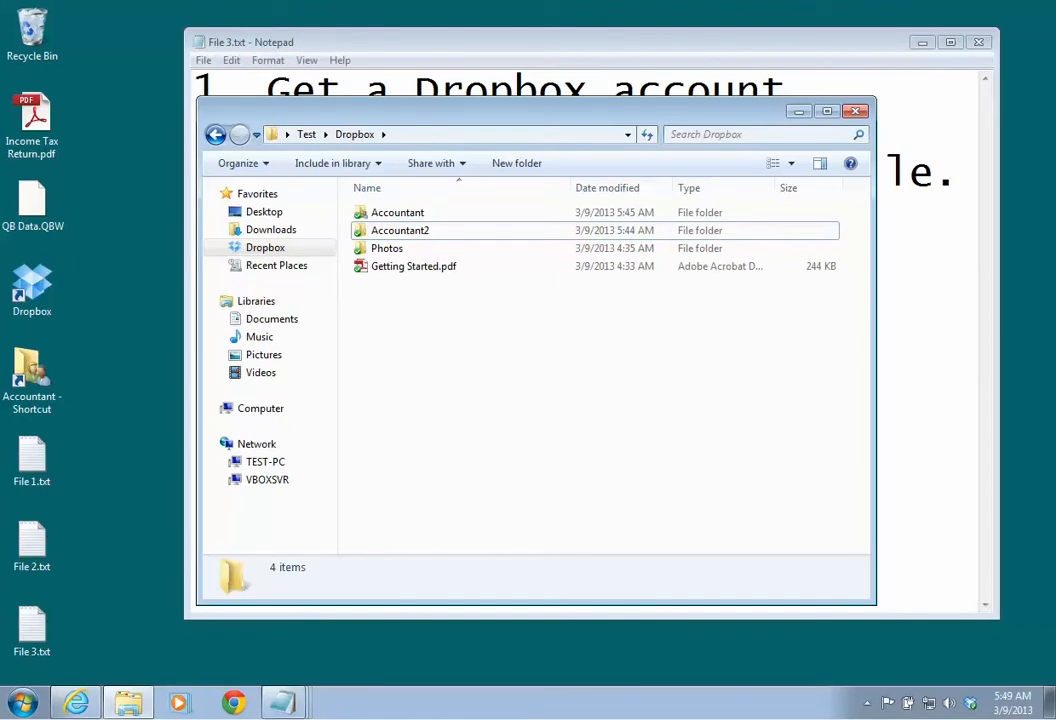
Step: Close the Explorer and File 3.txt windows, then reopen Dropbox from Favorites in a new Explorer
{"action": "key", "text": "alt+F4"}
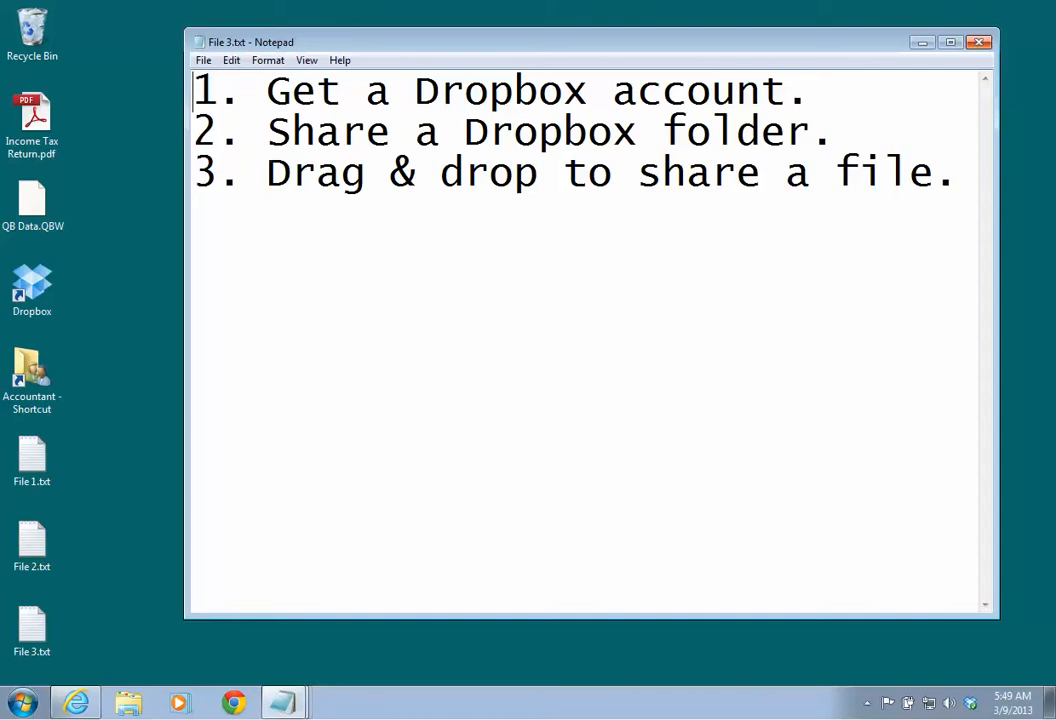
{"action": "left_click", "coordinate": [979, 42]}
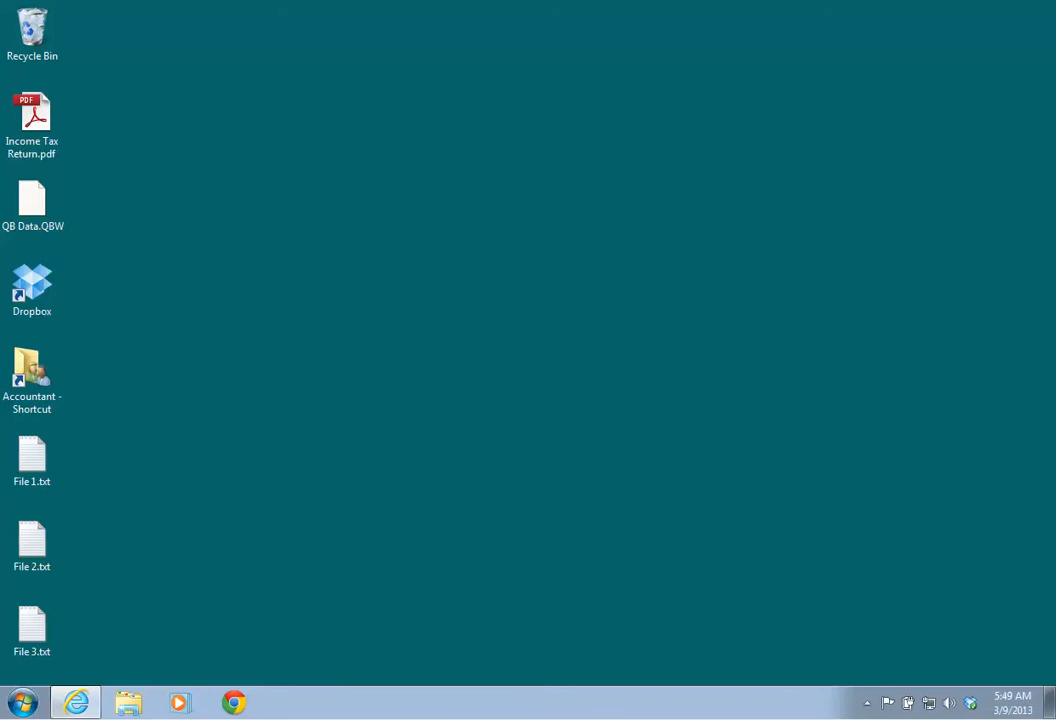
{"action": "left_click", "coordinate": [128, 703]}
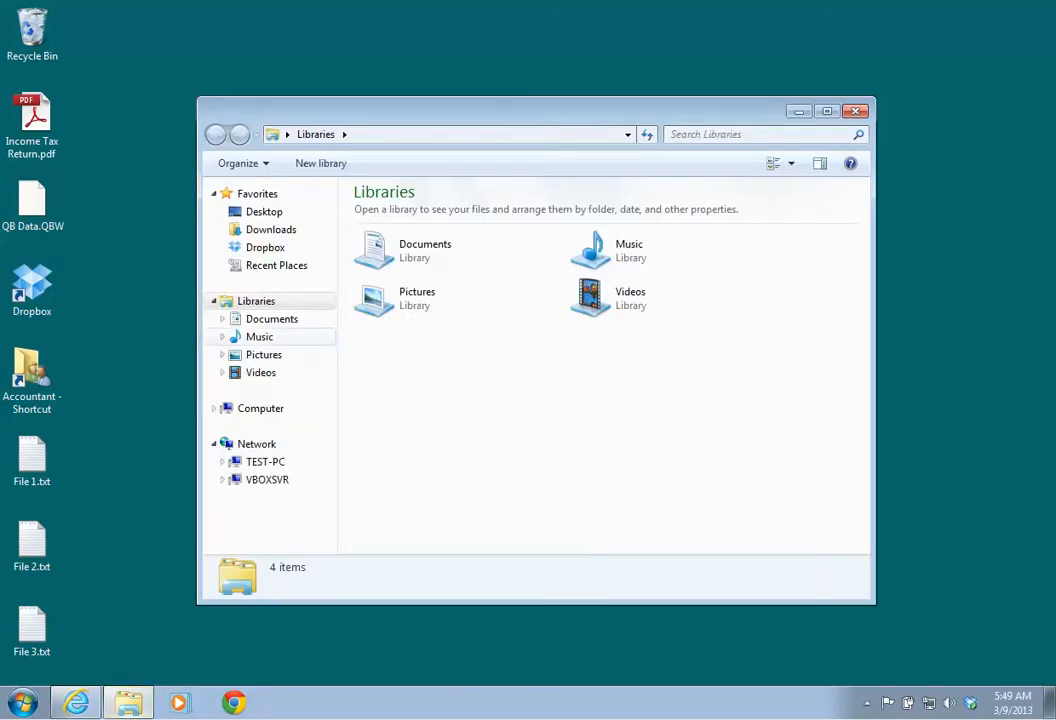
{"action": "left_click", "coordinate": [265, 248]}
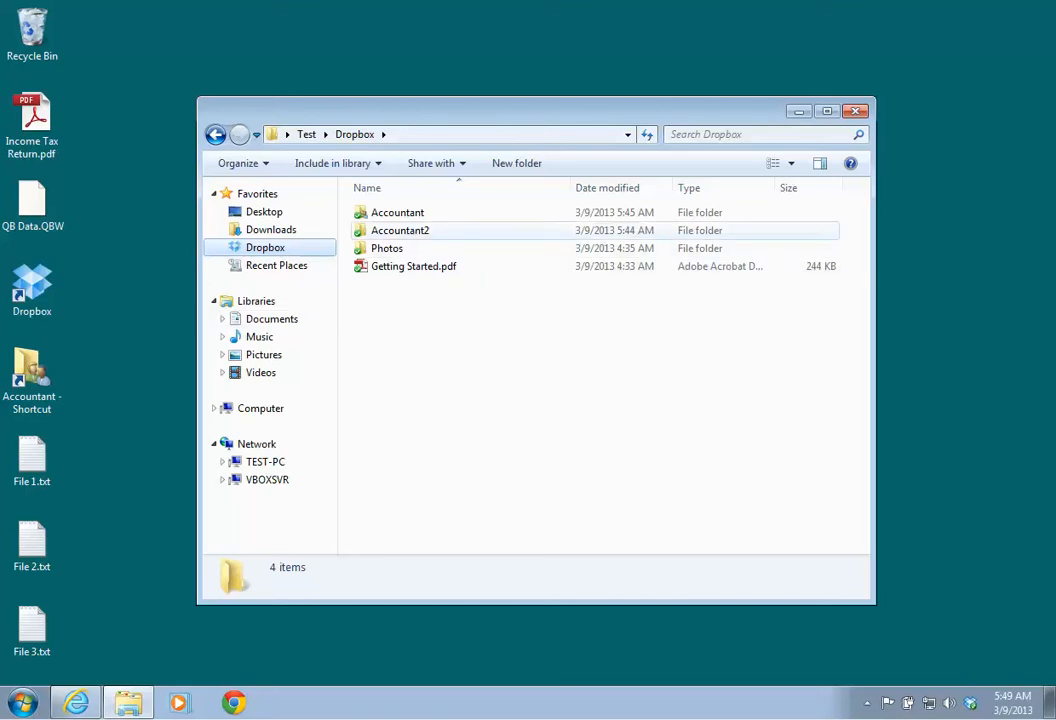
Step: Create the 'Accountant2 - Shortcut' desktop shortcut and place it beside Income Tax Return.pdf
{"action": "left_click_drag", "start_coordinate": [400, 230], "coordinate": [141, 302]}
{"action": "left_click", "coordinate": [189, 349]}
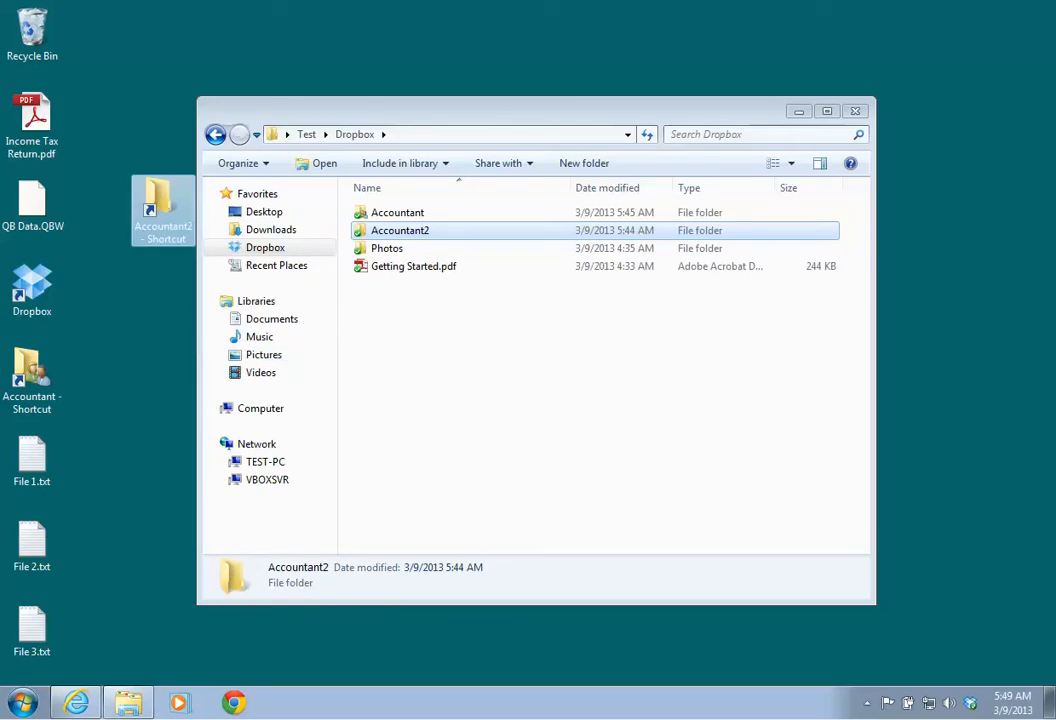
{"action": "left_click_drag", "start_coordinate": [158, 200], "coordinate": [98, 125]}
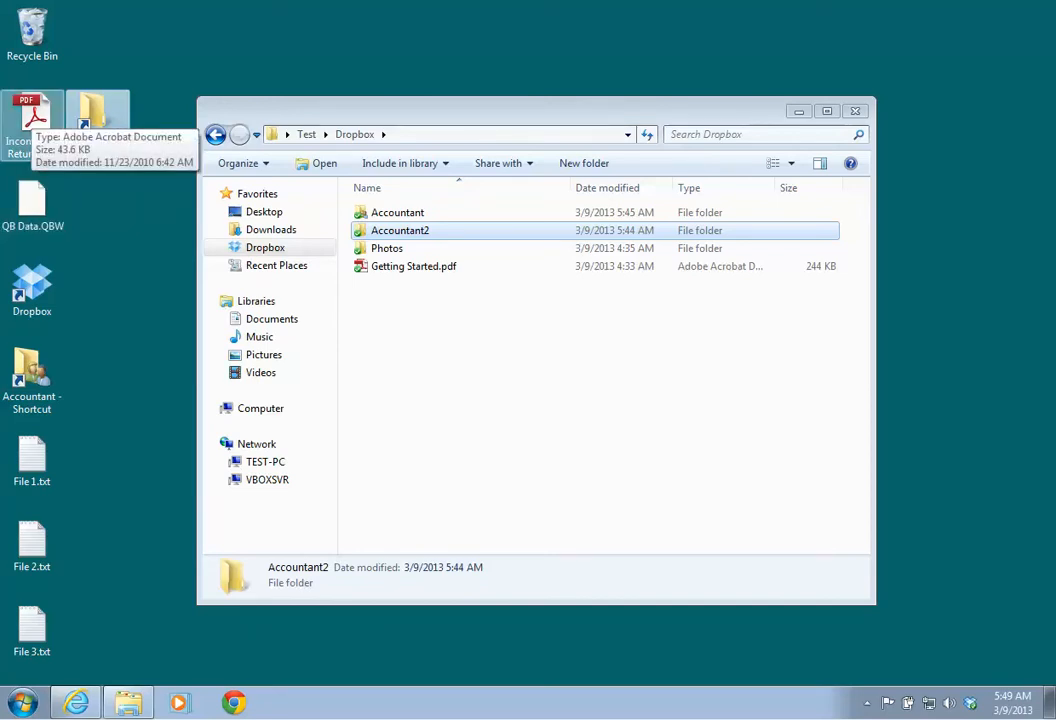
Step: AES-encrypt Income Tax Return.pdf with a password and drop the .aes copy onto the Accountant2 shortcut
{"action": "right_click", "coordinate": [36, 122]}
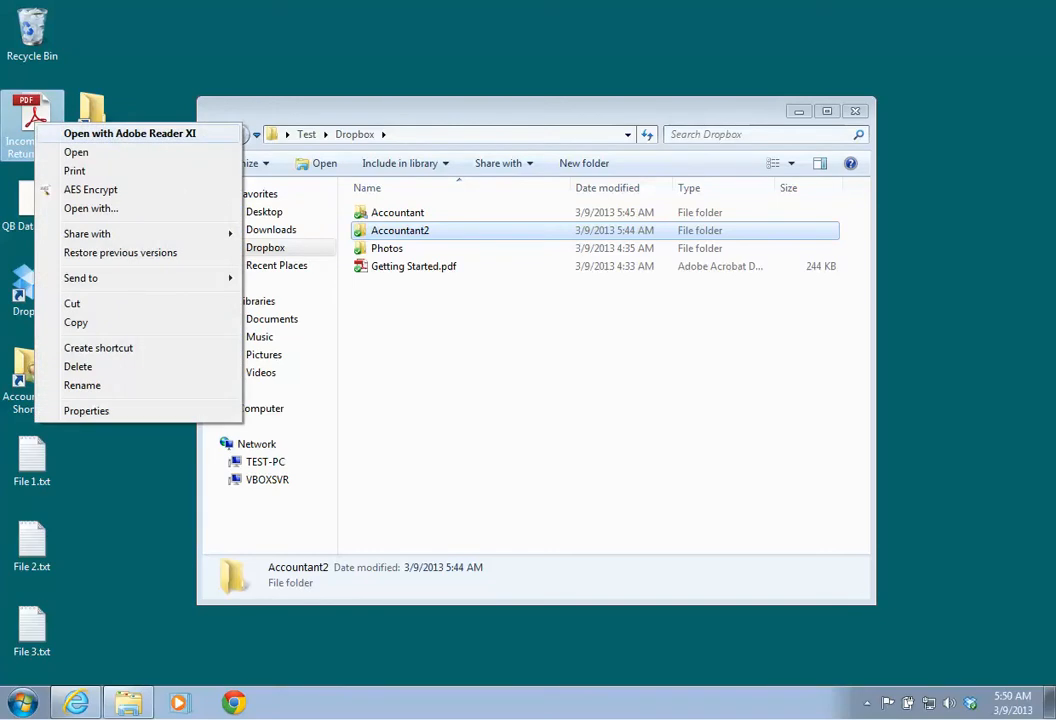
{"action": "left_click", "coordinate": [90, 189]}
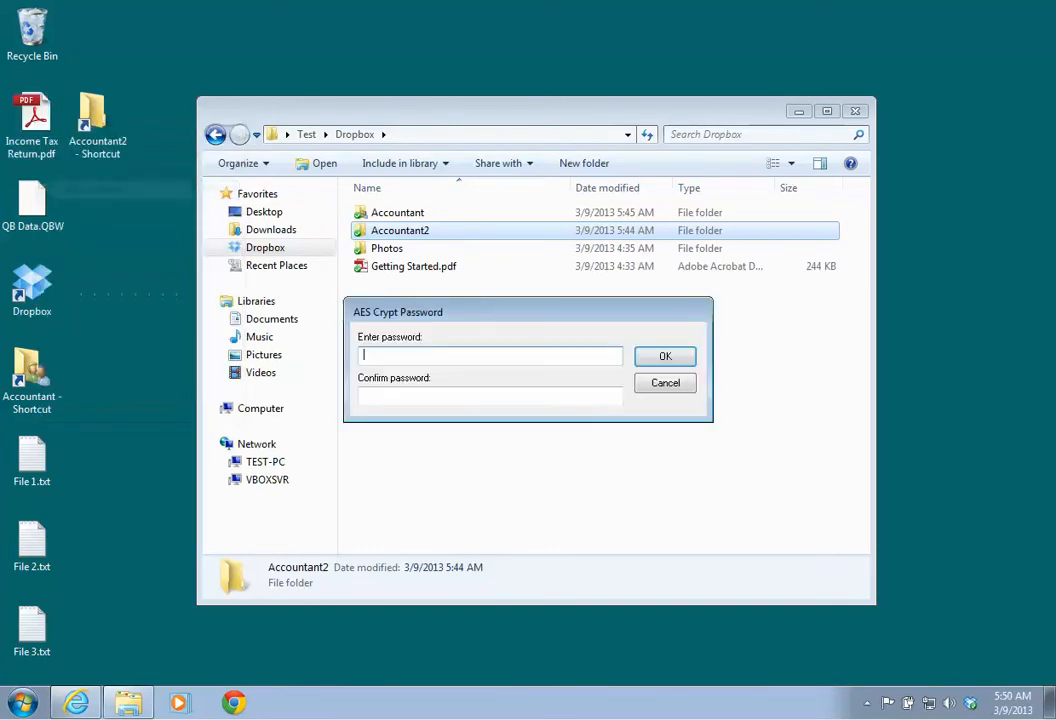
{"action": "type", "text": "abc"}
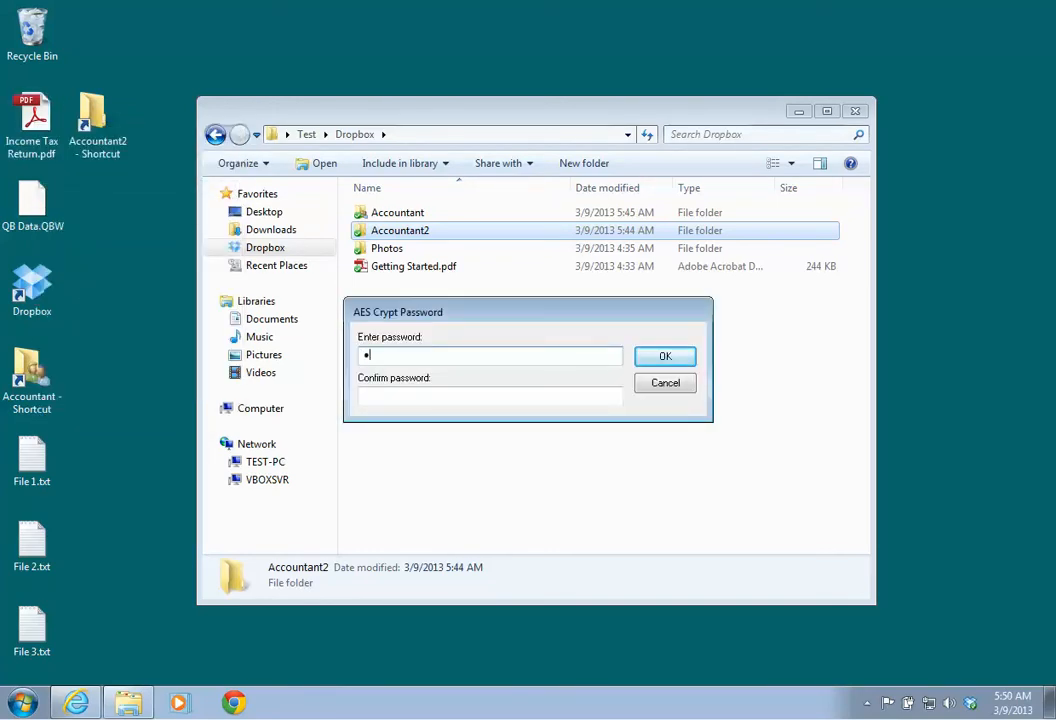
{"action": "type", "text": "d"}
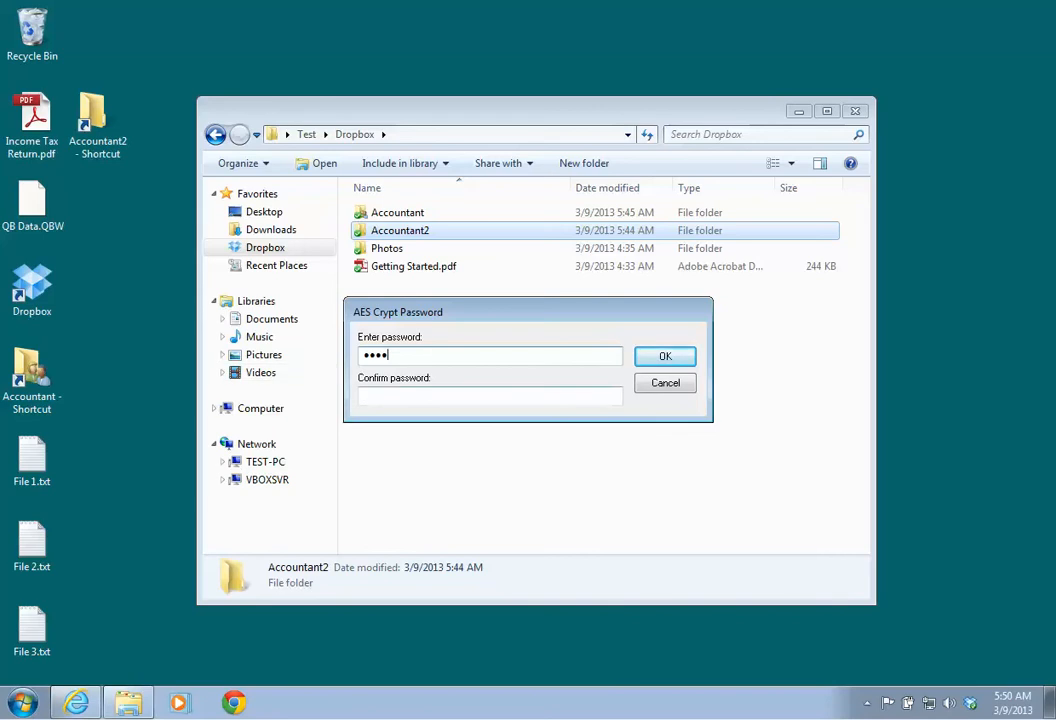
{"action": "key", "text": "Tab"}
{"action": "type", "text": "abcd"}
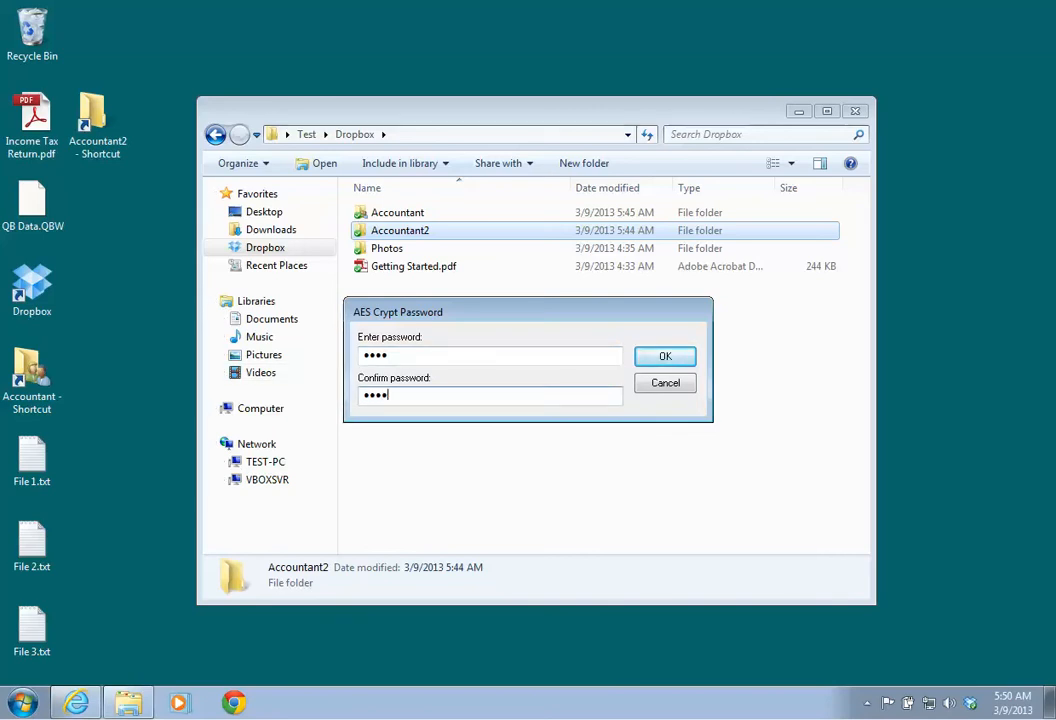
{"action": "key", "text": "Return"}
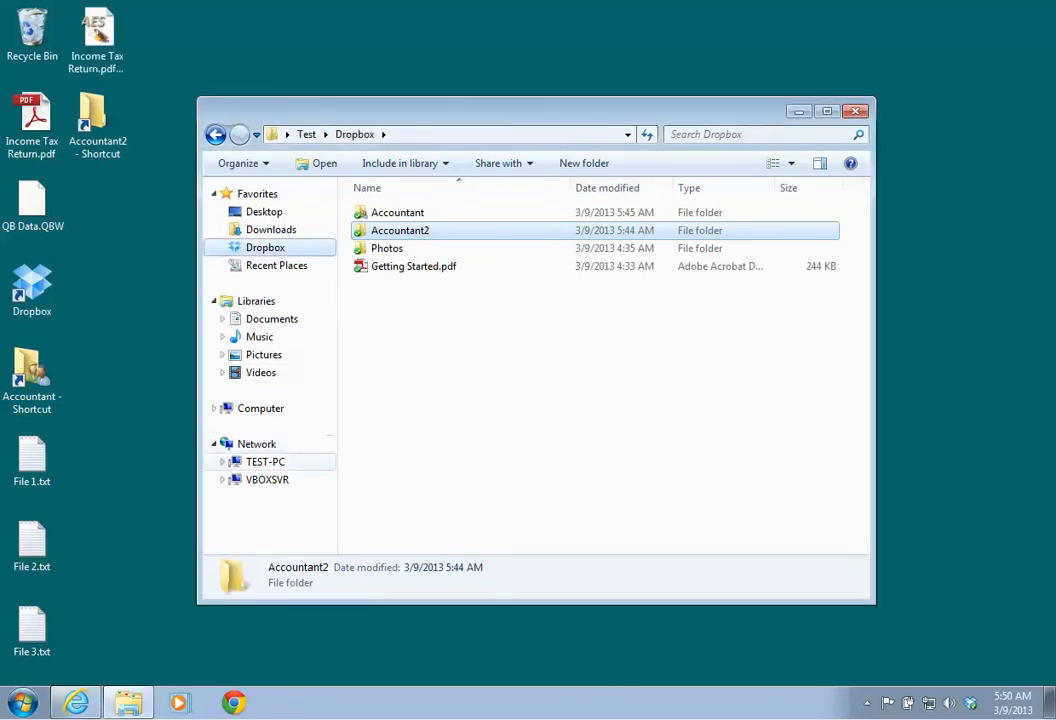
{"action": "left_click_drag", "start_coordinate": [97, 35], "coordinate": [30, 372]}
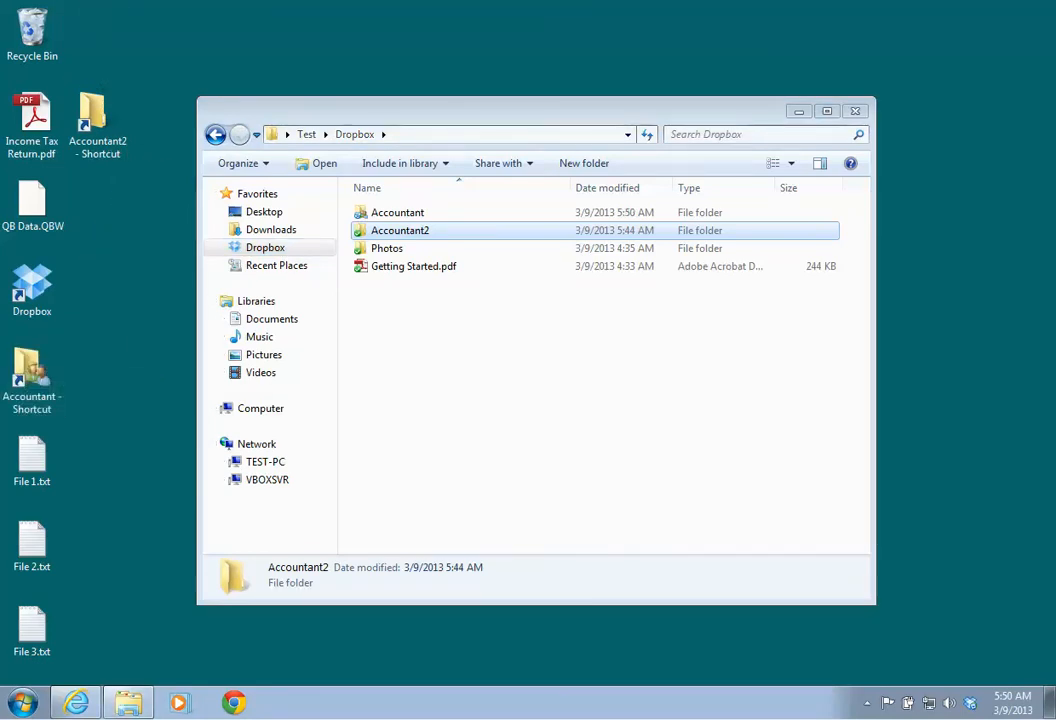